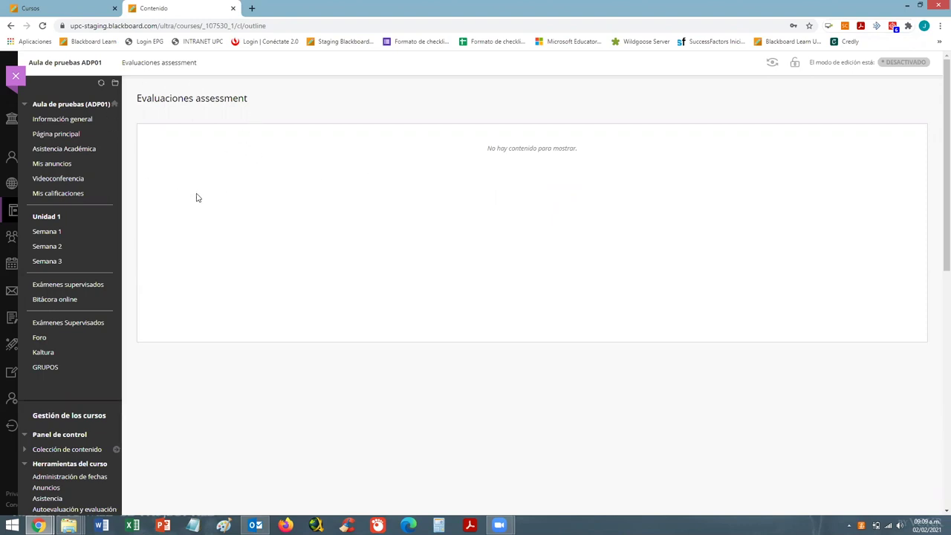
Turn on edit mode for the course and start creating an Actividad in the Evaluaciones assessment content area.
{"action": "left_click", "coordinate": [904, 65]}
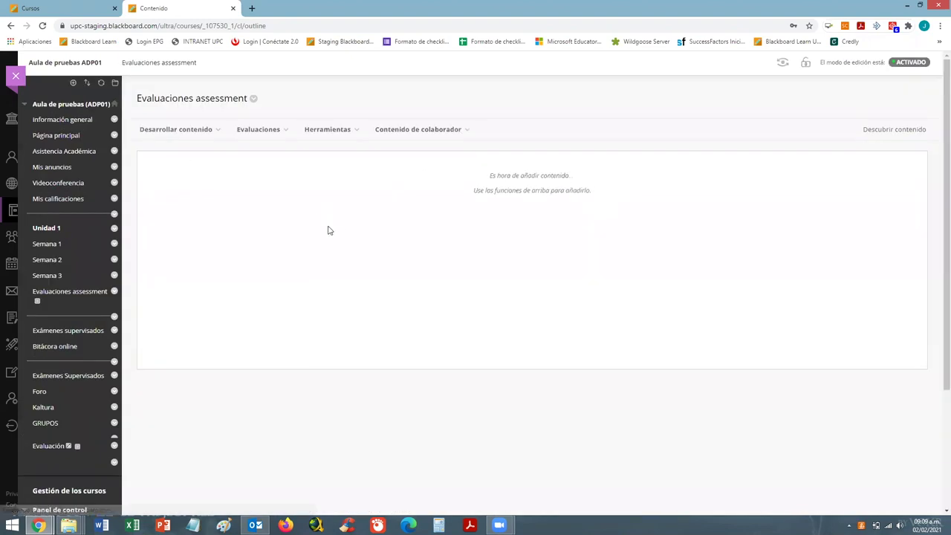
{"action": "left_click", "coordinate": [81, 293]}
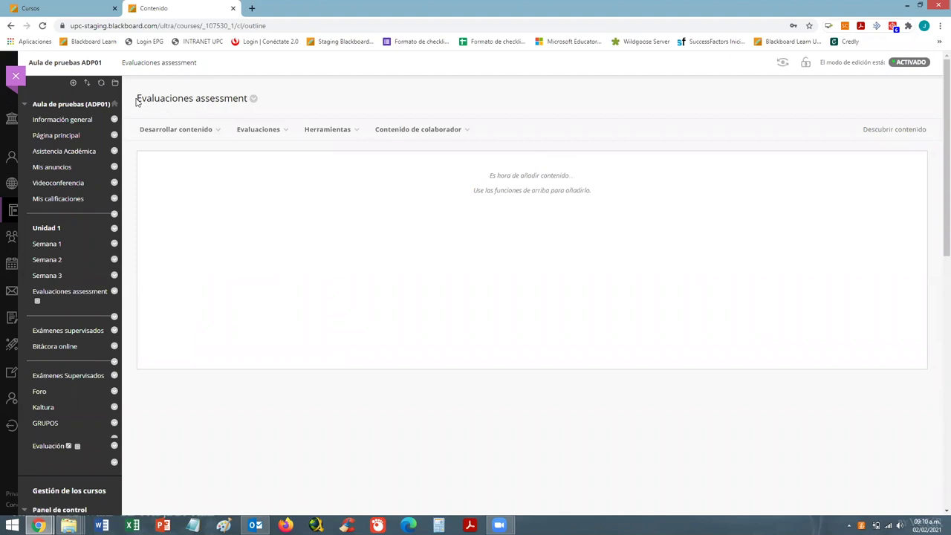
{"action": "left_click", "coordinate": [258, 129]}
{"action": "left_click", "coordinate": [270, 132]}
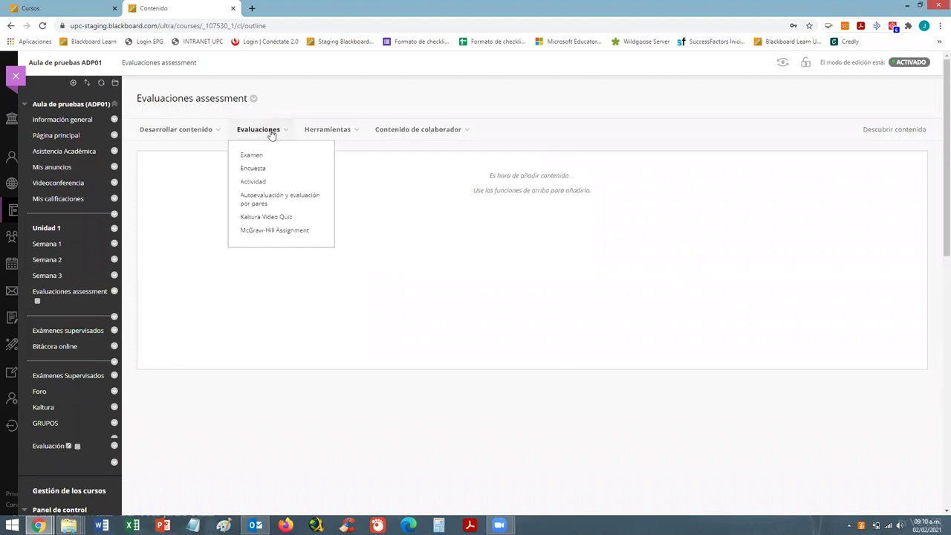
{"action": "left_click", "coordinate": [256, 185]}
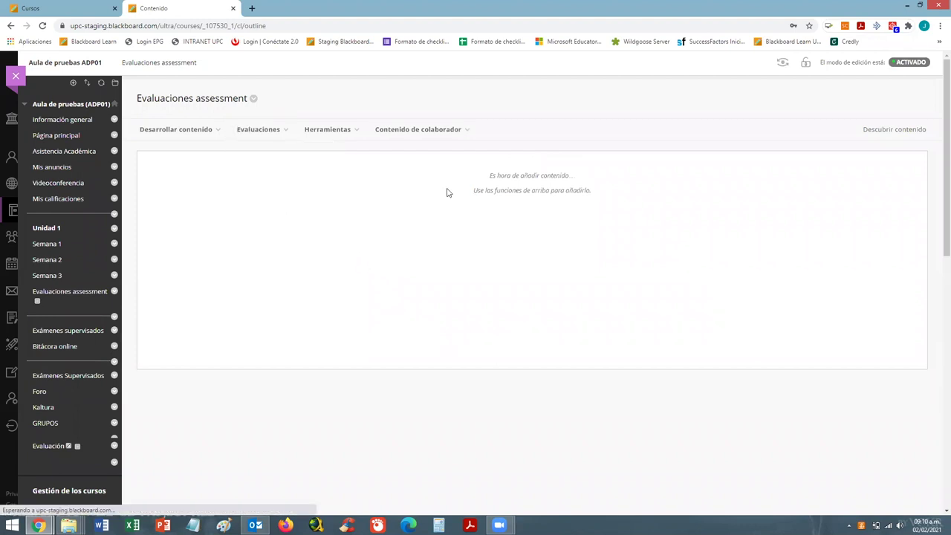
Name the activity "Trabajo Final" and enter "Instrucciones" as its instructions text.
{"action": "left_click", "coordinate": [261, 205]}
{"action": "left_click", "coordinate": [283, 202]}
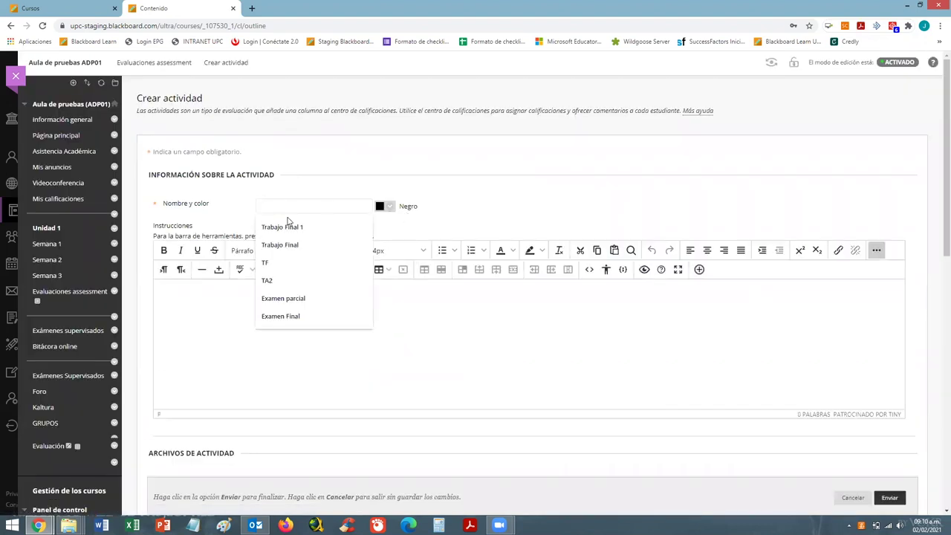
{"action": "left_click", "coordinate": [297, 245]}
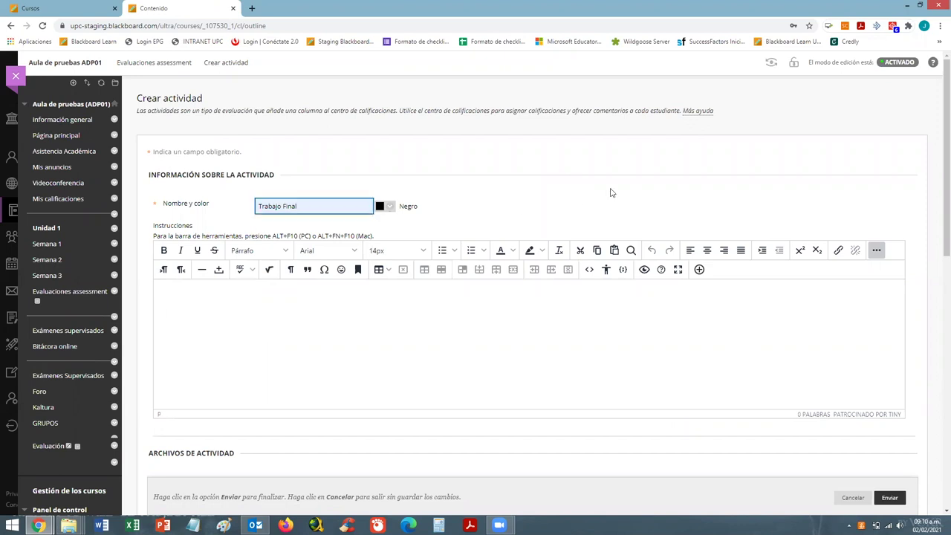
{"action": "left_click", "coordinate": [383, 310]}
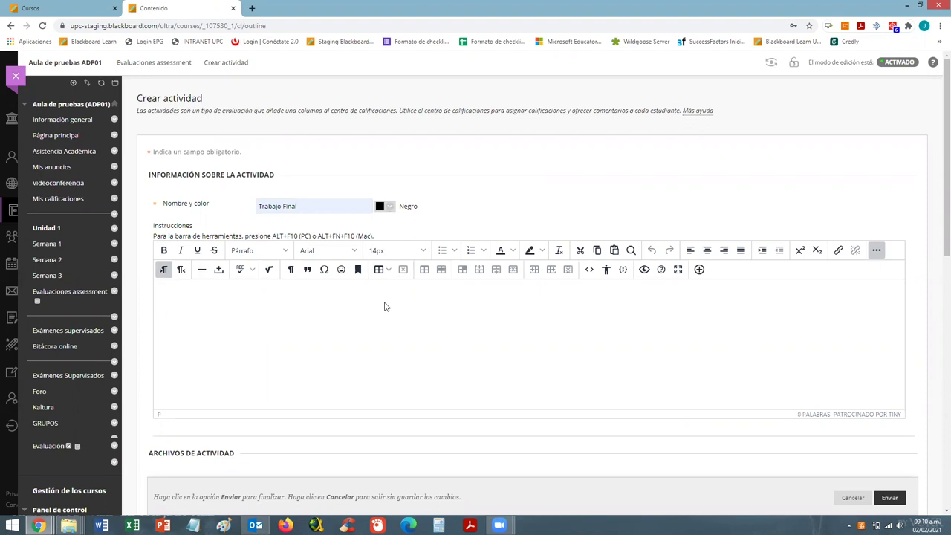
{"action": "type", "text": "Instrucciones"}
Associate the existing rubric 2PMK0724-2090 with the activity and accept its maximum score as the points possible.
{"action": "scroll", "coordinate": [936, 162], "scroll_direction": "down", "scroll_amount": 2}
{"action": "left_click_drag", "start_coordinate": [937, 214], "coordinate": [936, 340]}
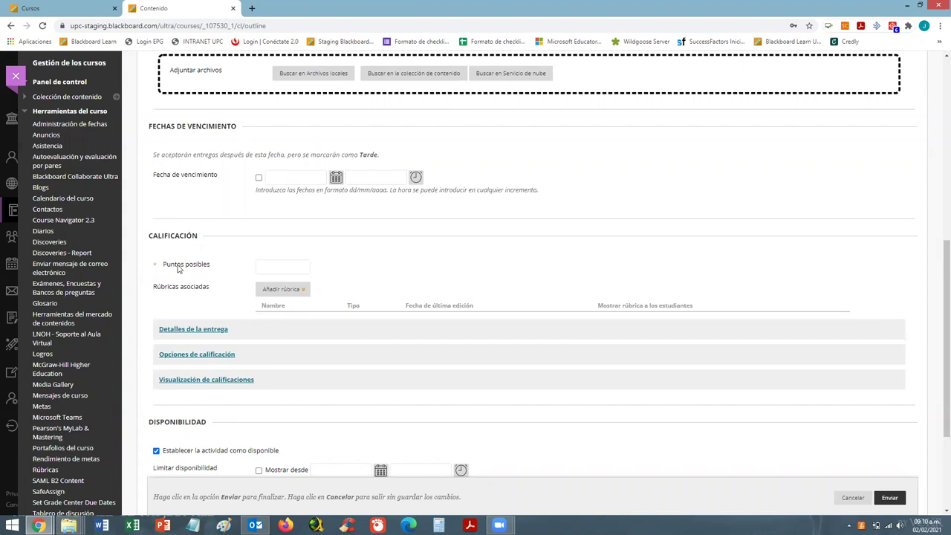
{"action": "left_click", "coordinate": [286, 269]}
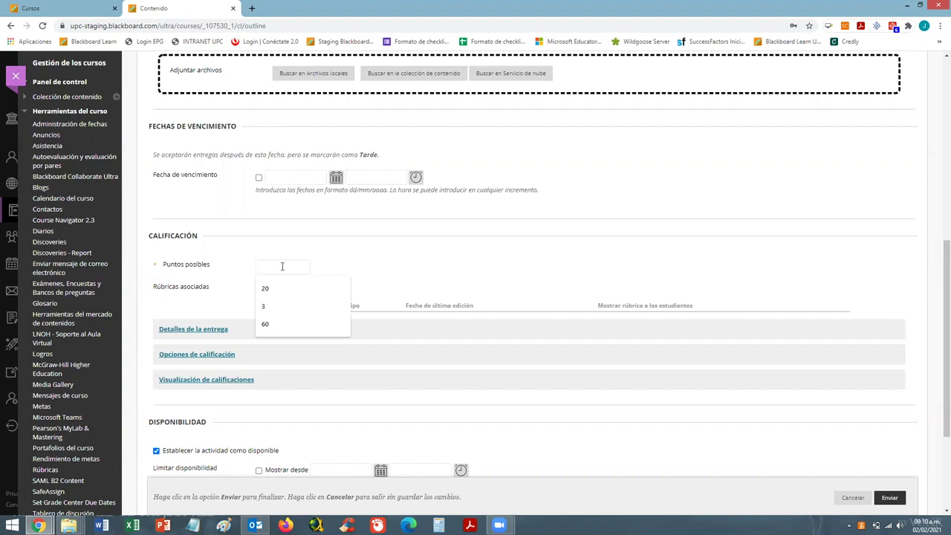
{"action": "left_click", "coordinate": [422, 265]}
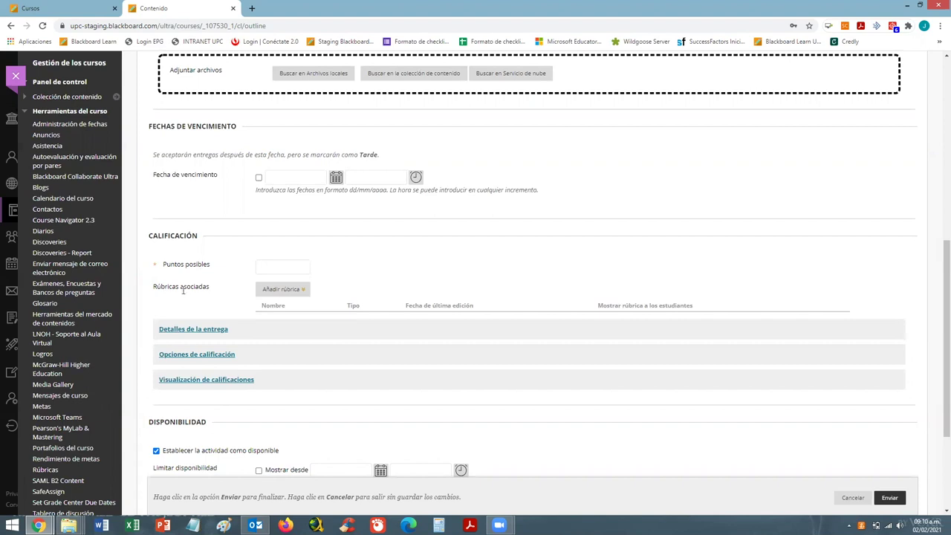
{"action": "left_click", "coordinate": [283, 293]}
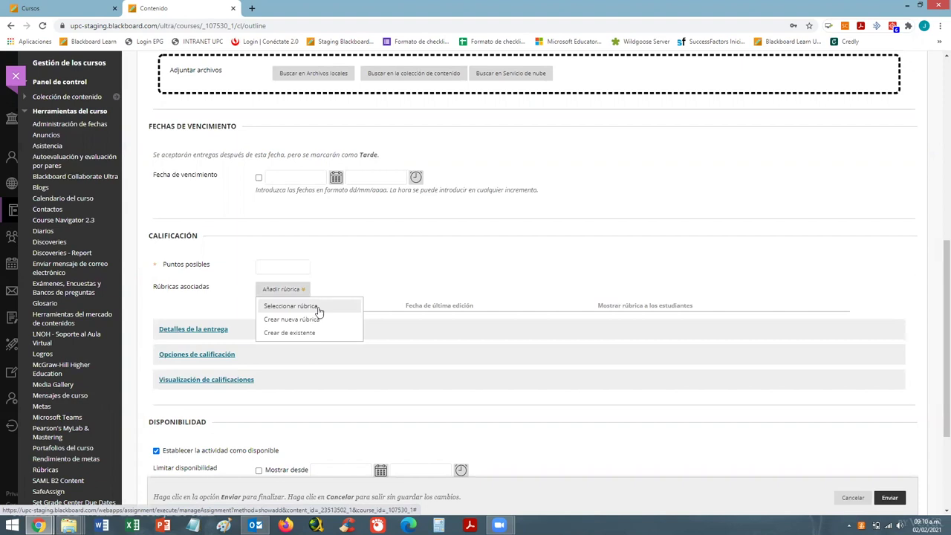
{"action": "left_click", "coordinate": [318, 311]}
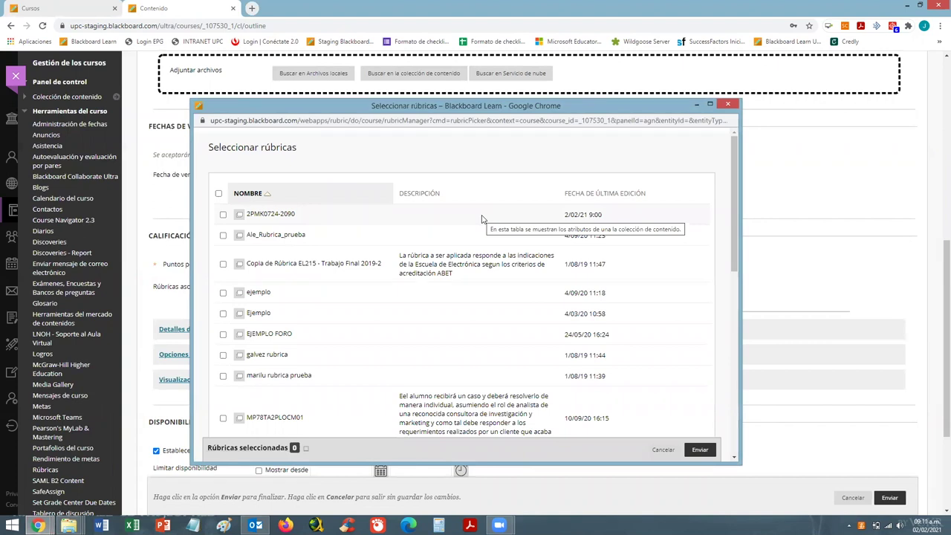
{"action": "scroll", "coordinate": [487, 219], "scroll_direction": "down", "scroll_amount": 3}
{"action": "scroll", "coordinate": [486, 218], "scroll_direction": "up", "scroll_amount": 3}
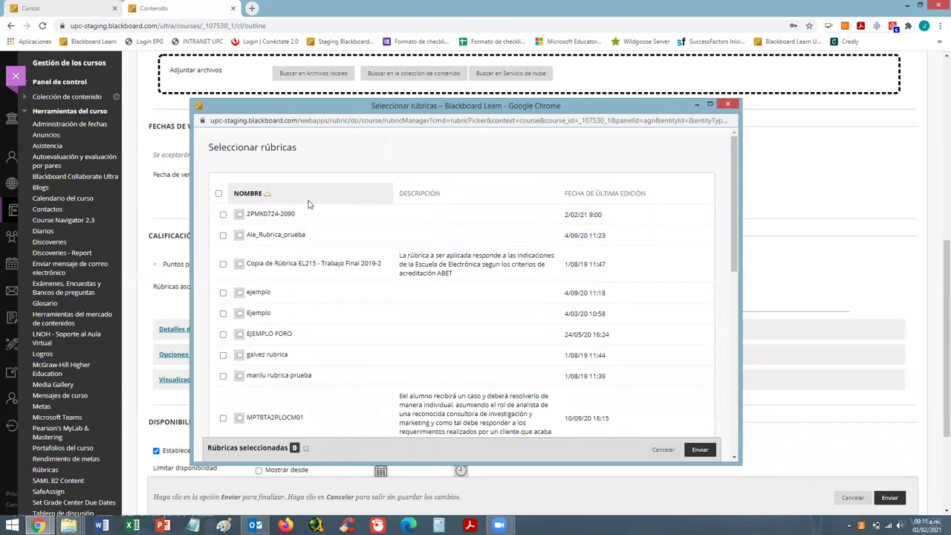
{"action": "left_click", "coordinate": [223, 216]}
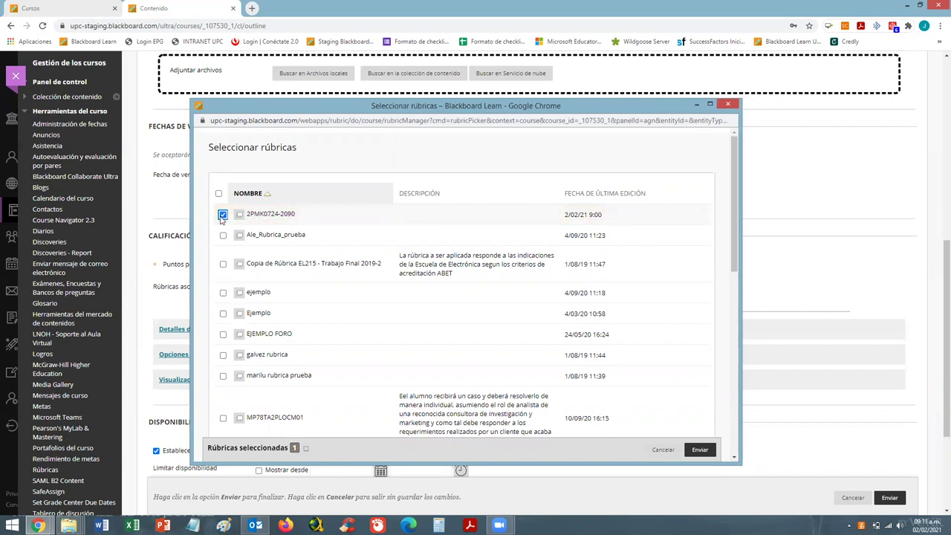
{"action": "left_click", "coordinate": [699, 451]}
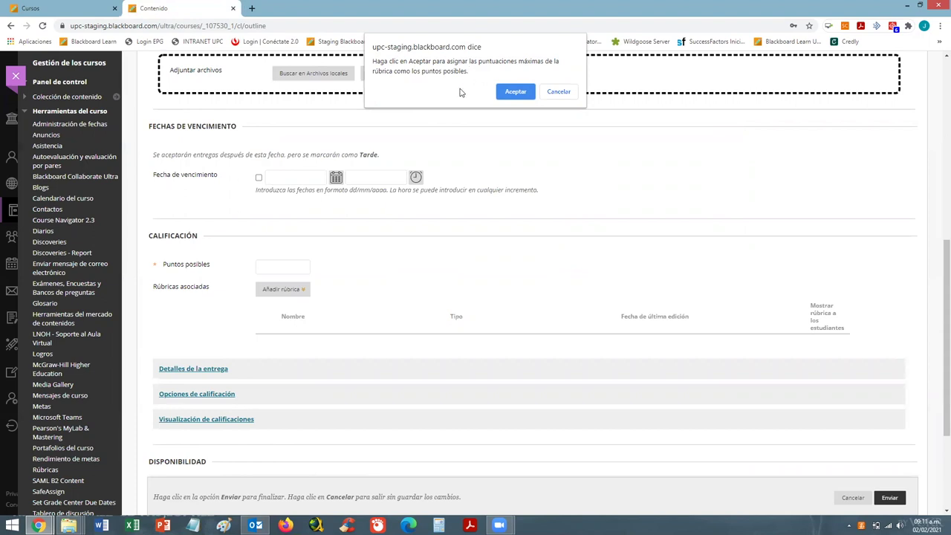
{"action": "left_click", "coordinate": [516, 91]}
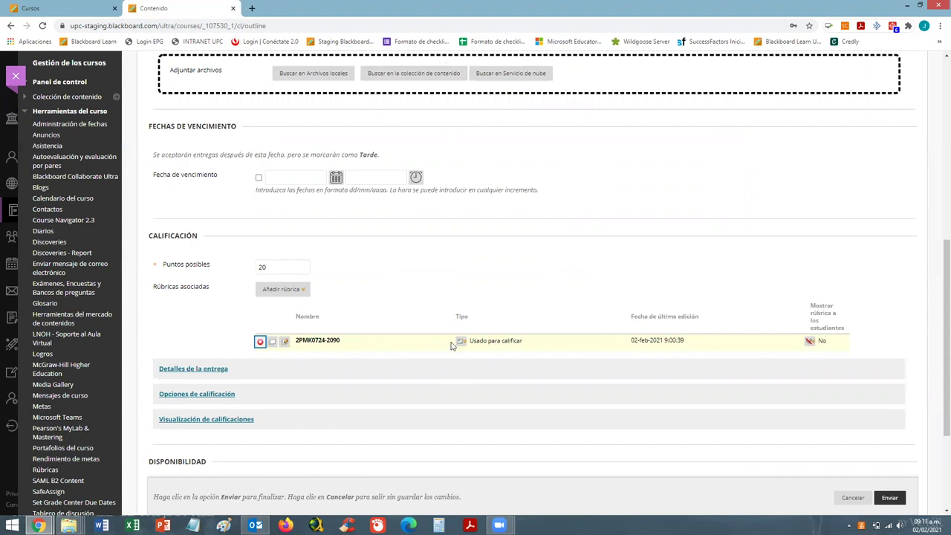
Review the criteria and performance levels of the associated rubric in a maximized window, close it, and submit the activity.
{"action": "scroll", "coordinate": [661, 349], "scroll_direction": "down", "scroll_amount": 1}
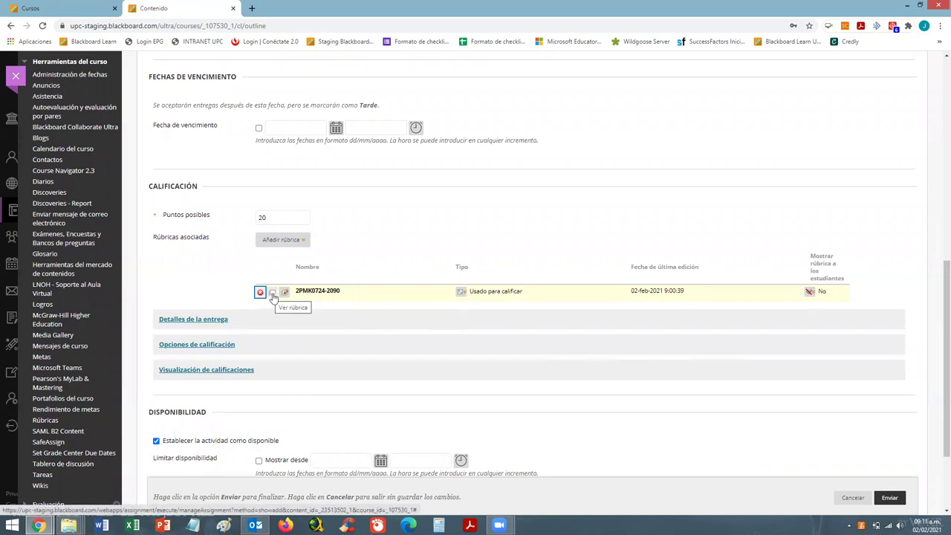
{"action": "left_click", "coordinate": [272, 293]}
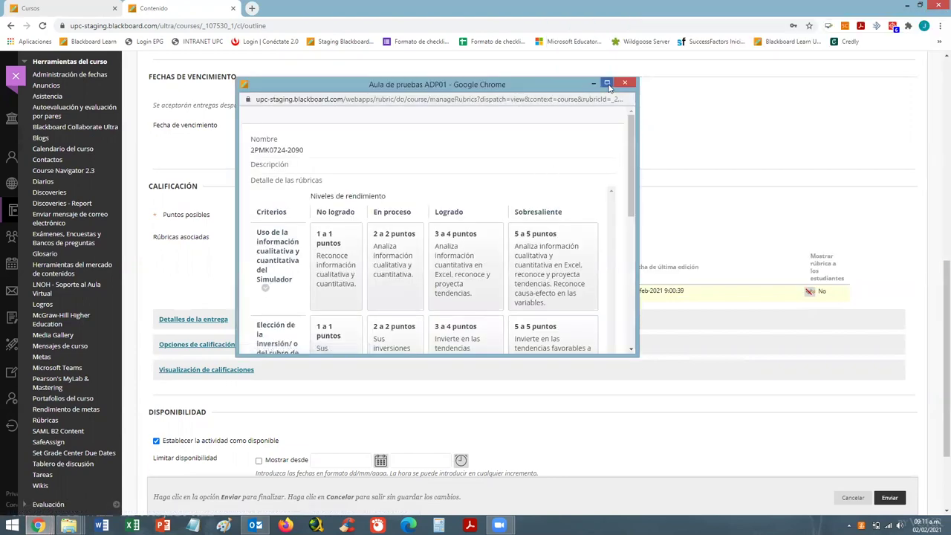
{"action": "left_click", "coordinate": [611, 66]}
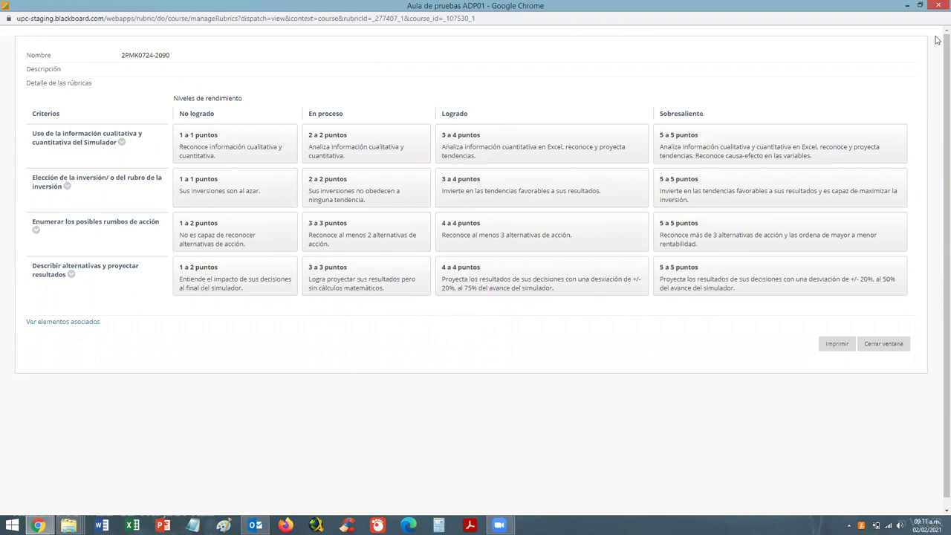
{"action": "left_click", "coordinate": [936, 6]}
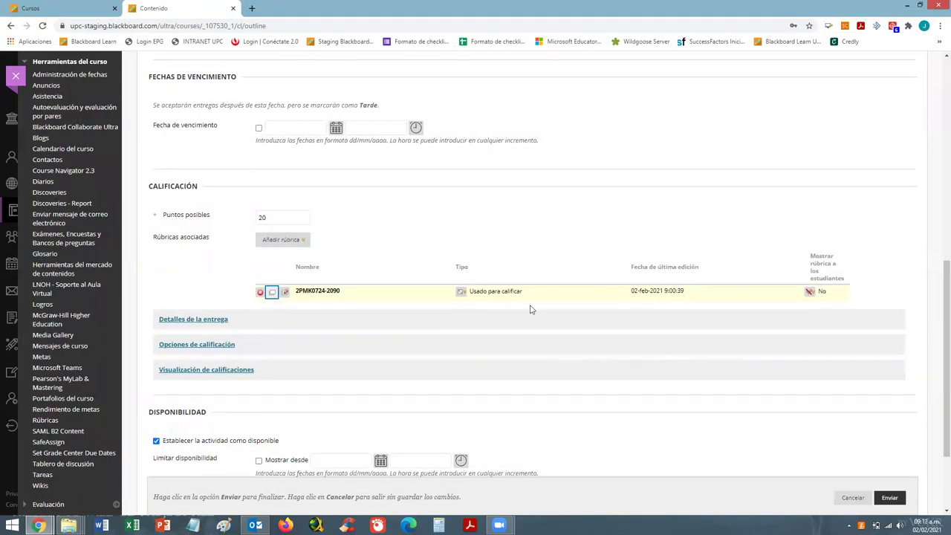
{"action": "scroll", "coordinate": [599, 310], "scroll_direction": "down", "scroll_amount": 2}
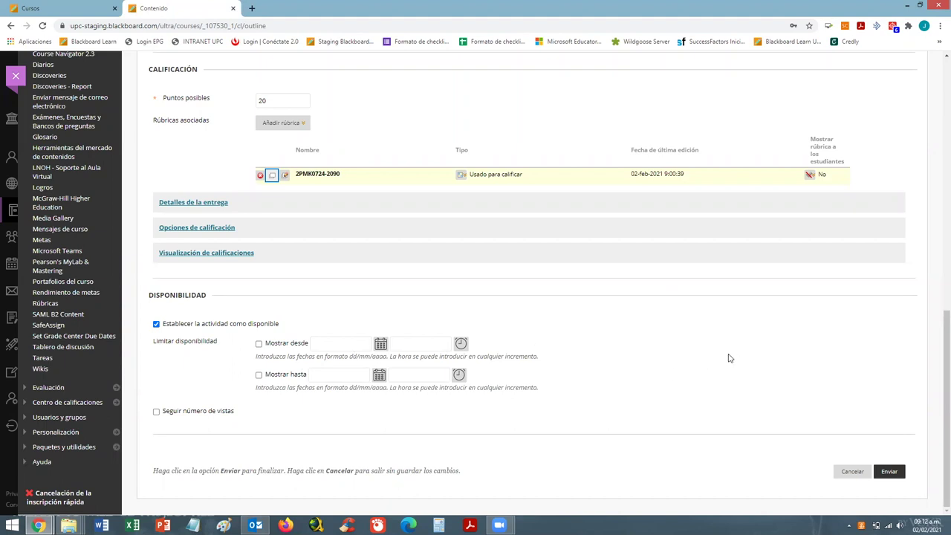
{"action": "left_click", "coordinate": [895, 474]}
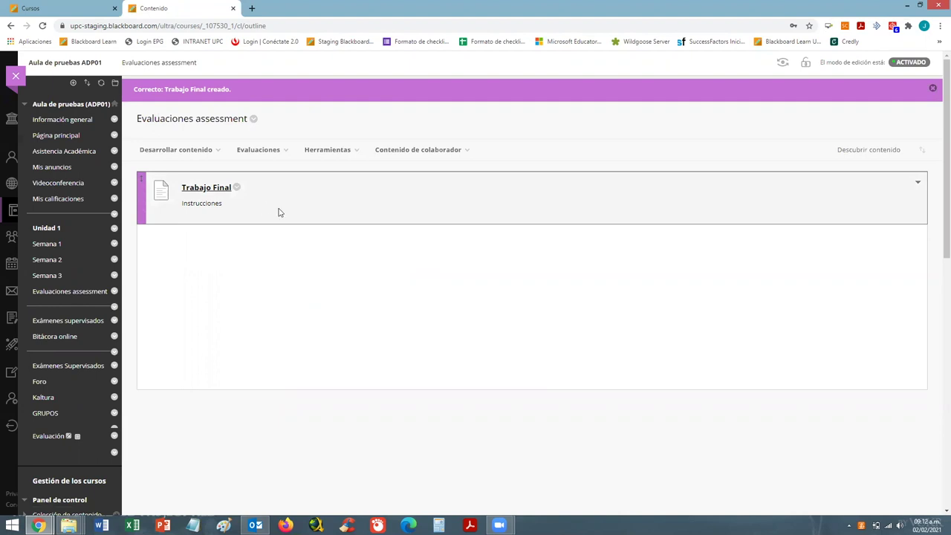
Open the Trabajo Final activity for editing, examine its instructions, rubric and availability settings, and cancel without saving.
{"action": "left_click", "coordinate": [237, 188]}
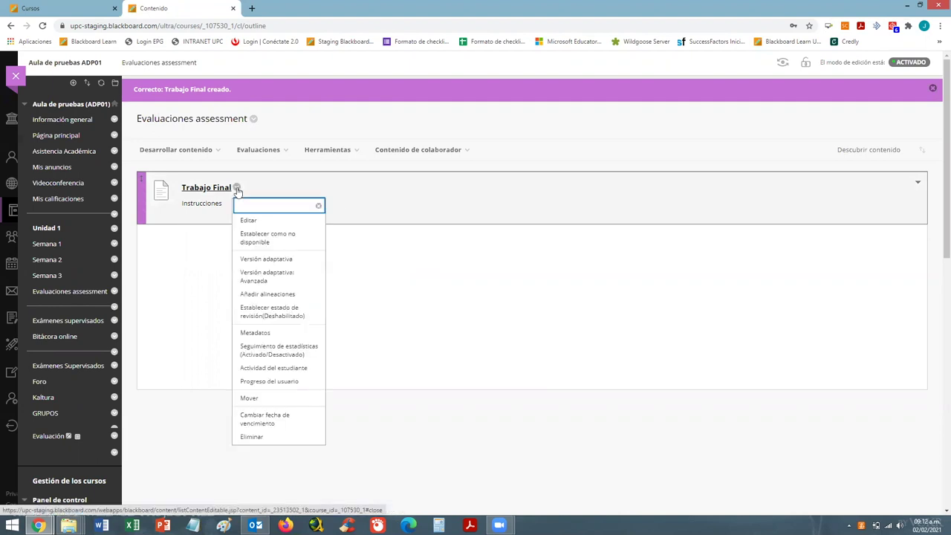
{"action": "left_click", "coordinate": [250, 226]}
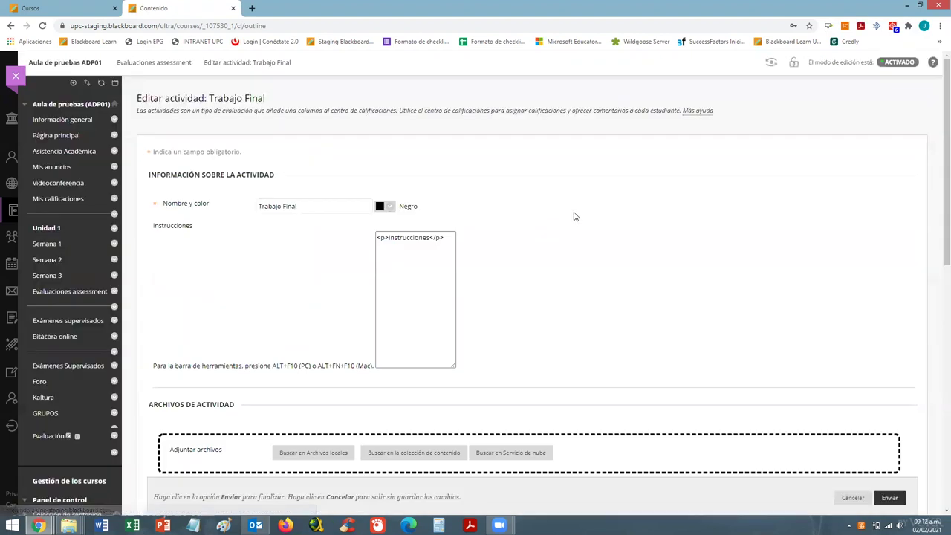
{"action": "scroll", "coordinate": [628, 225], "scroll_direction": "down", "scroll_amount": 10}
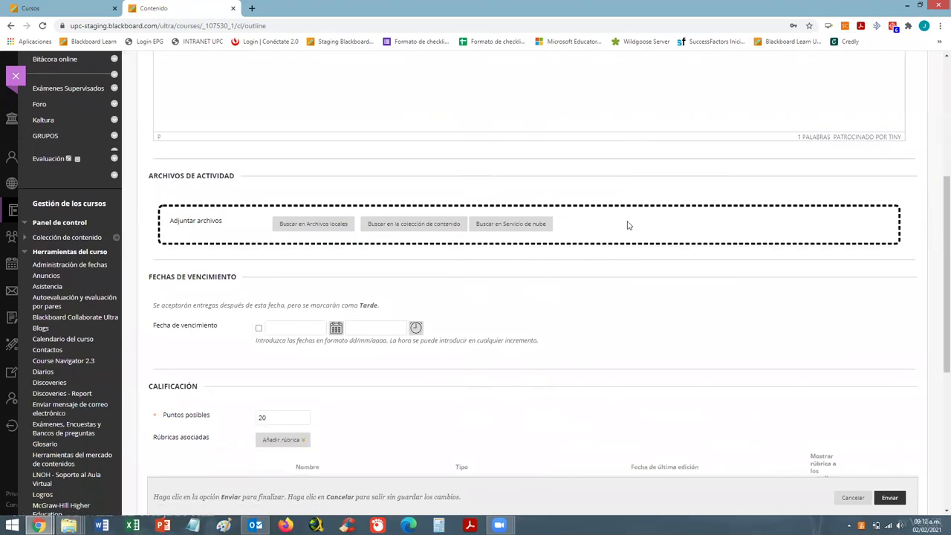
{"action": "scroll", "coordinate": [628, 225], "scroll_direction": "down", "scroll_amount": 2}
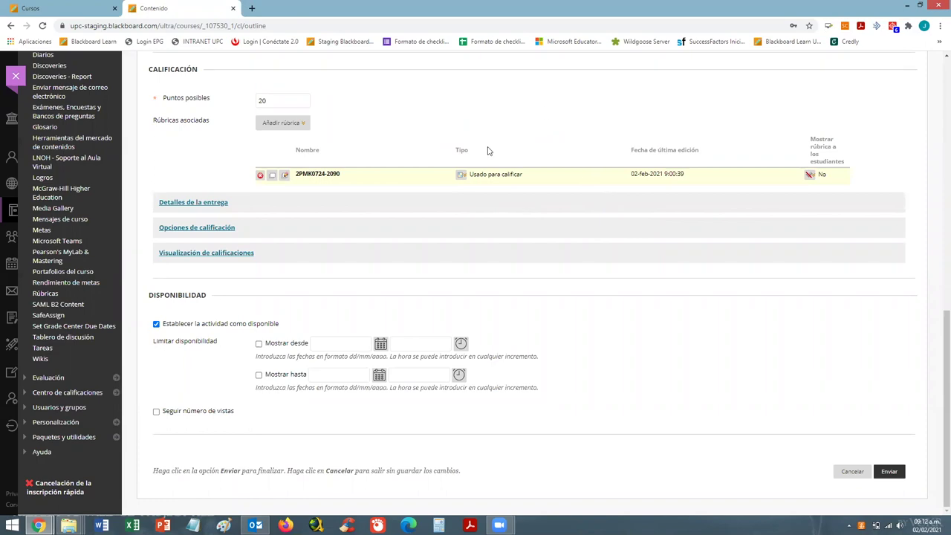
{"action": "scroll", "coordinate": [610, 257], "scroll_direction": "up", "scroll_amount": 5}
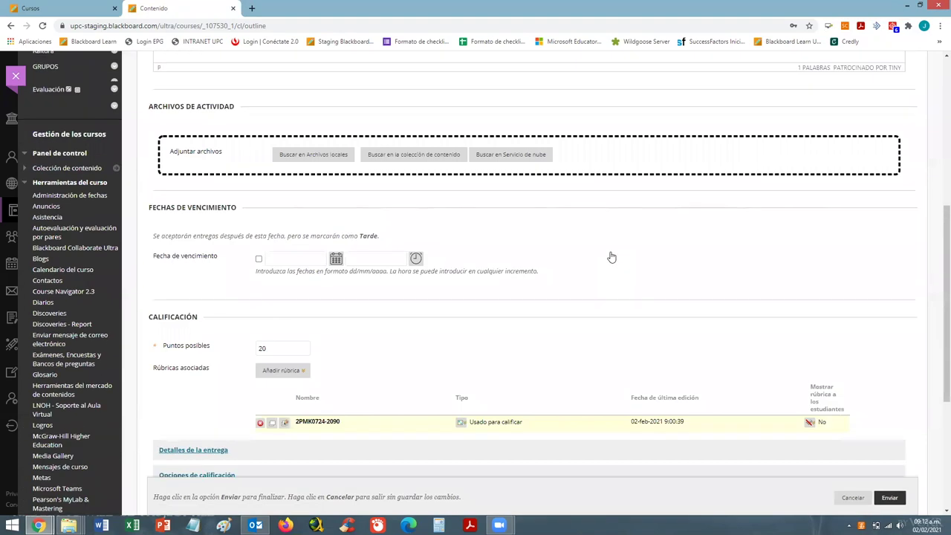
{"action": "scroll", "coordinate": [526, 245], "scroll_direction": "up", "scroll_amount": 3}
{"action": "scroll", "coordinate": [520, 242], "scroll_direction": "up", "scroll_amount": 2}
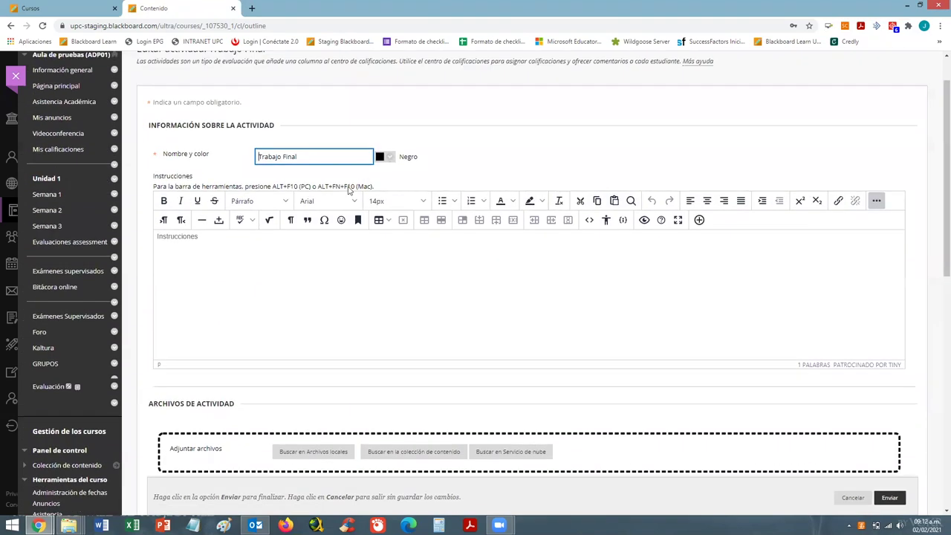
{"action": "scroll", "coordinate": [531, 297], "scroll_direction": "down", "scroll_amount": 6}
{"action": "scroll", "coordinate": [530, 300], "scroll_direction": "down", "scroll_amount": 1}
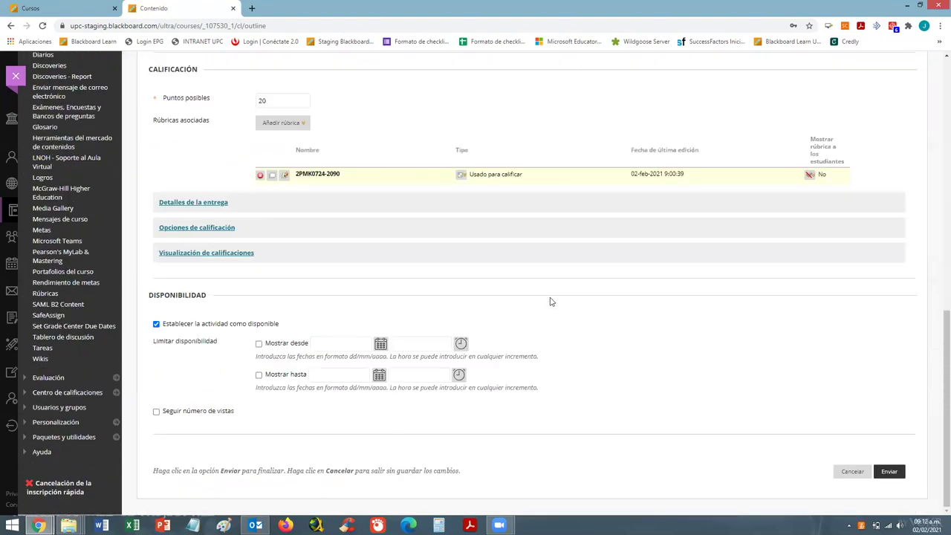
{"action": "left_click", "coordinate": [840, 476]}
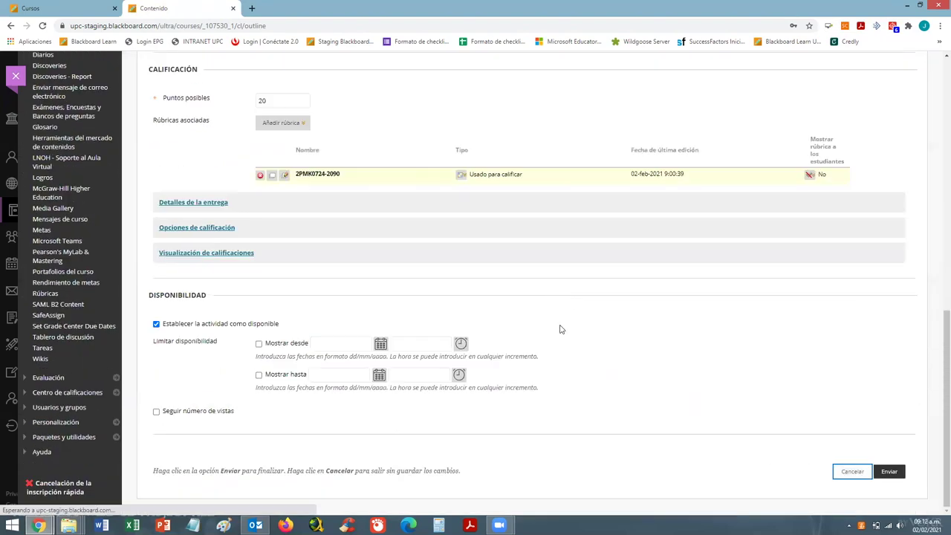